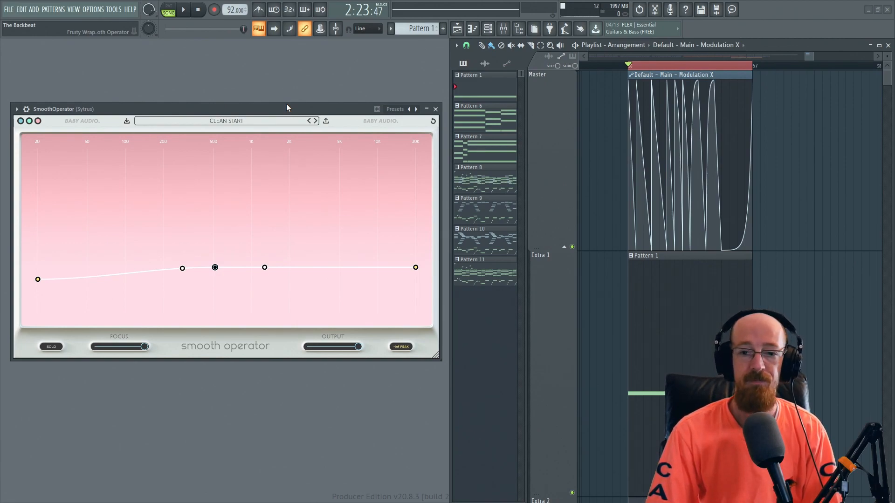
# - Play the loop with Smooth Operator active and bypassed to compare the sound, and re-enable the plugin
pyautogui.press('space')
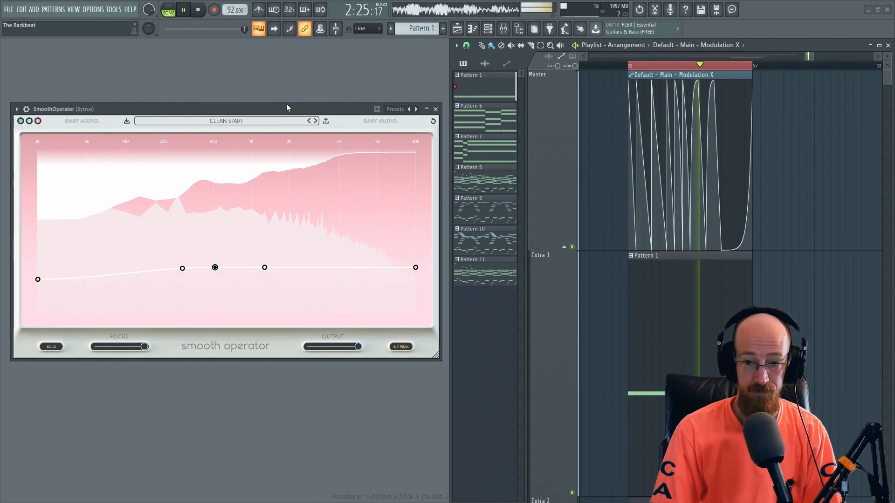
pyautogui.press('space')
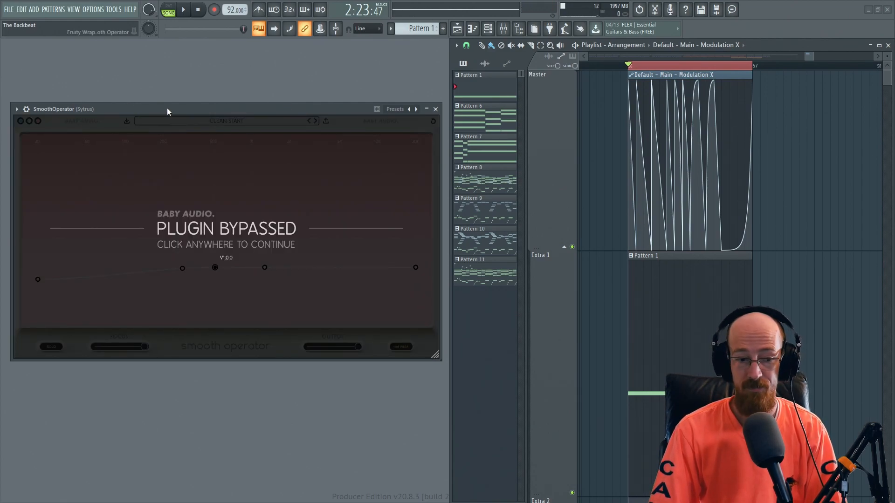
pyautogui.press('space')
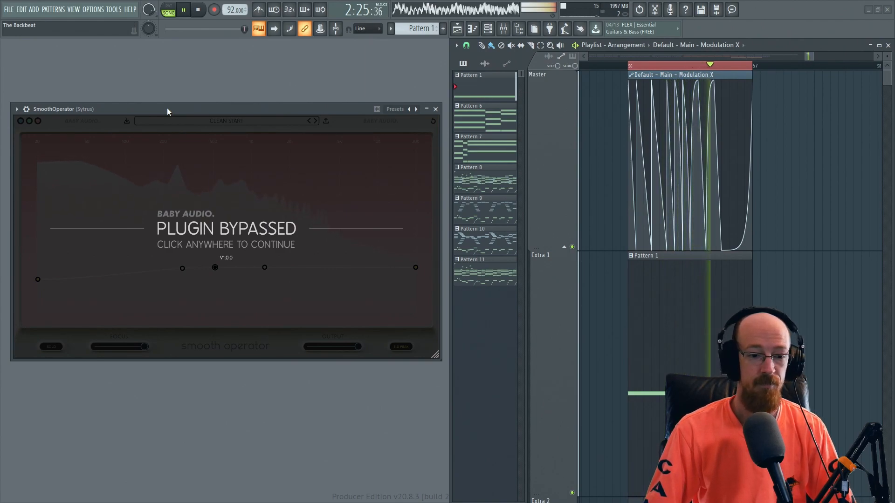
pyautogui.press('space')
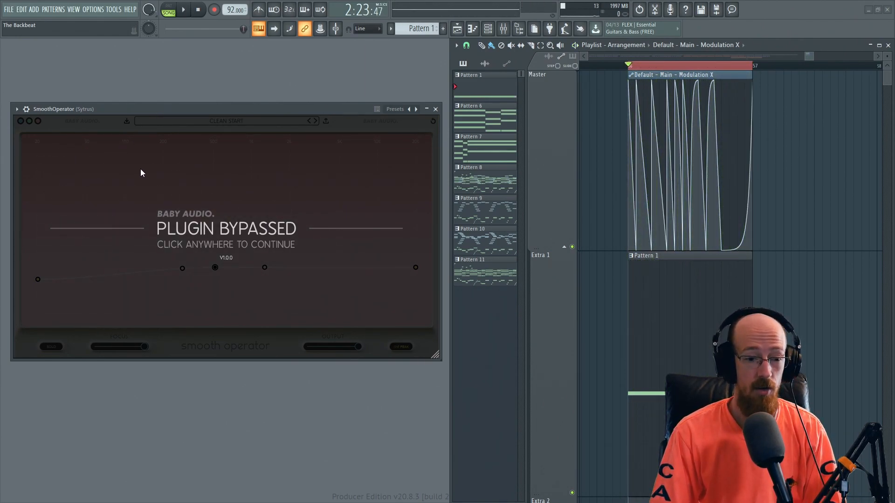
pyautogui.click(267, 241)
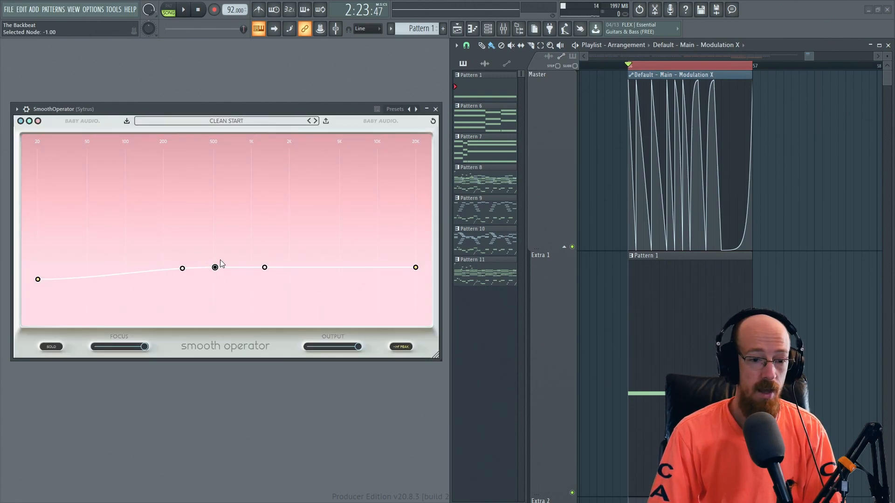
# - Raise Smooth Operator's global threshold to about -40.5 dB, reset the output to 0.0 dB, and level the 20 Hz node with the others
pyautogui.moveTo(215, 267); pyautogui.dragTo(215, 220)
pyautogui.doubleClick(359, 349)
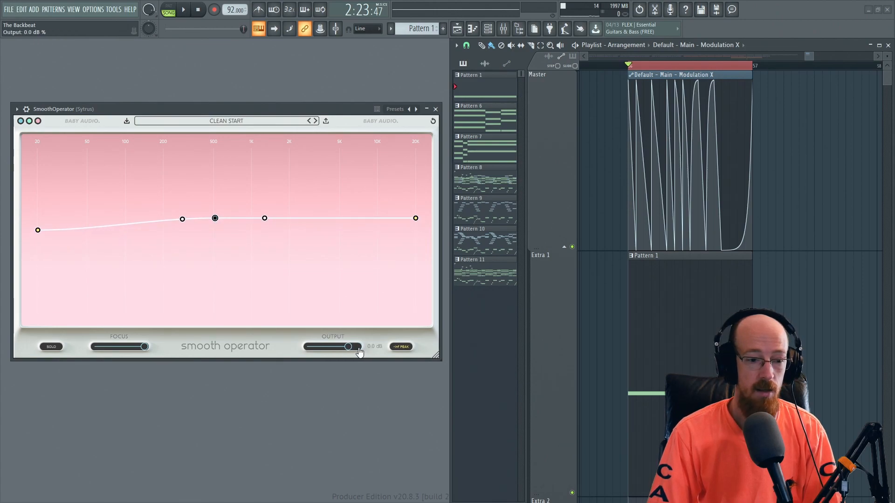
pyautogui.moveTo(37, 231); pyautogui.dragTo(34, 224)
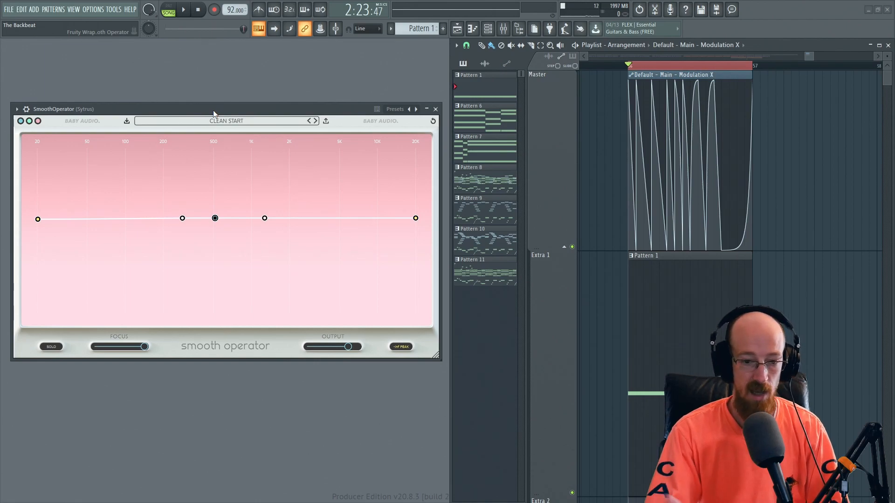
# - Compare the loop with the flat threshold curve active and with the plugin bypassed, and re-enable the plugin
pyautogui.press('space')
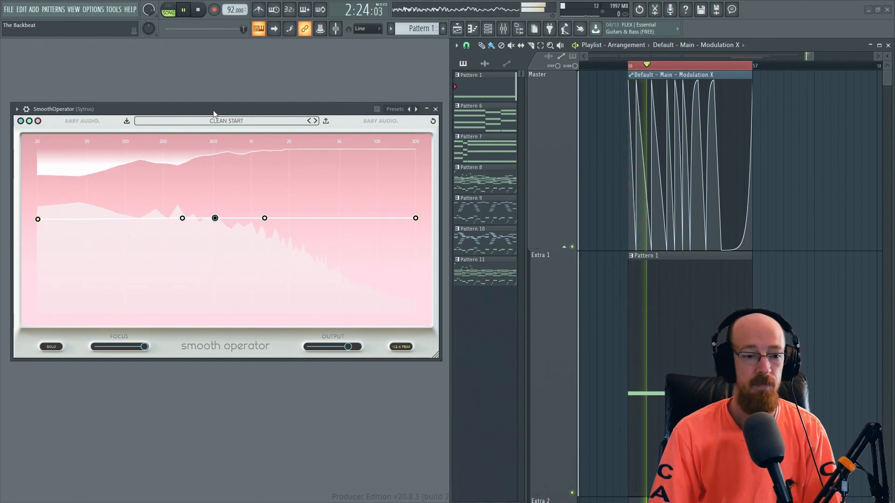
pyautogui.press('space')
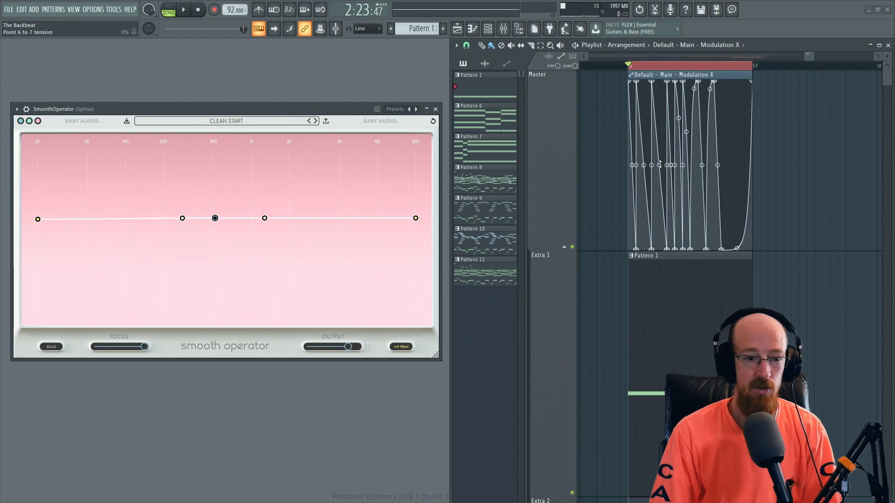
pyautogui.click(74, 126)
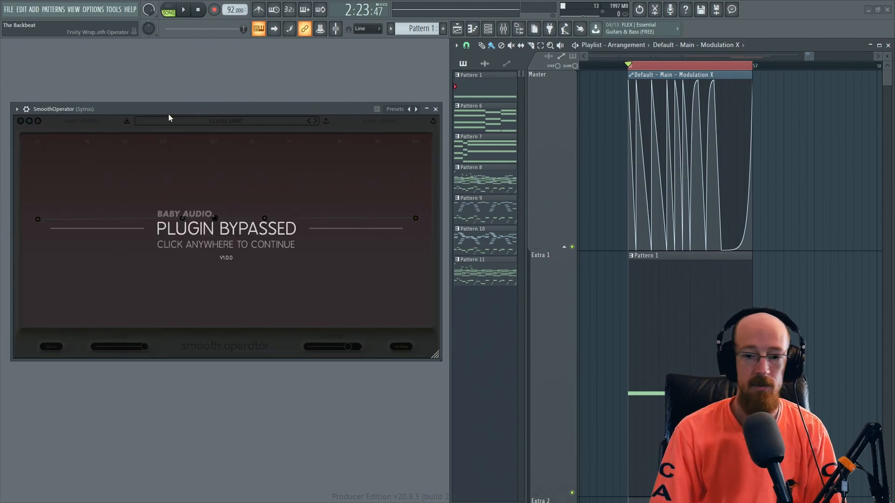
pyautogui.press('space')
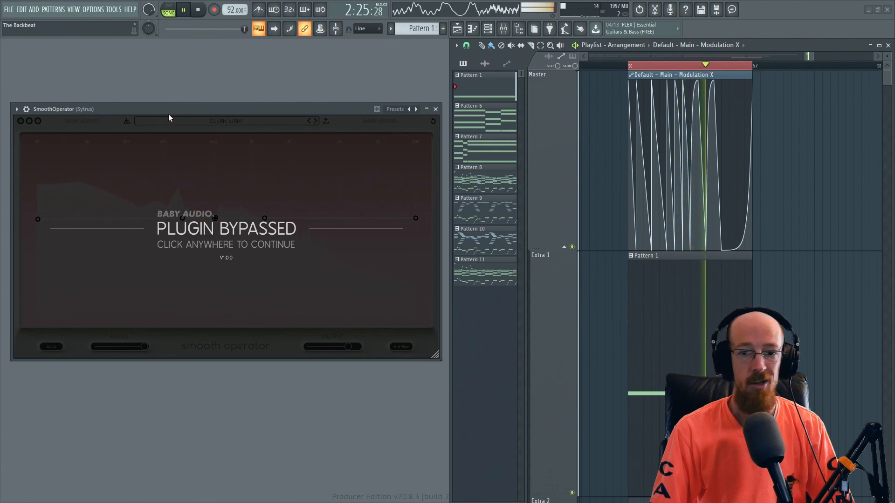
pyautogui.press('space')
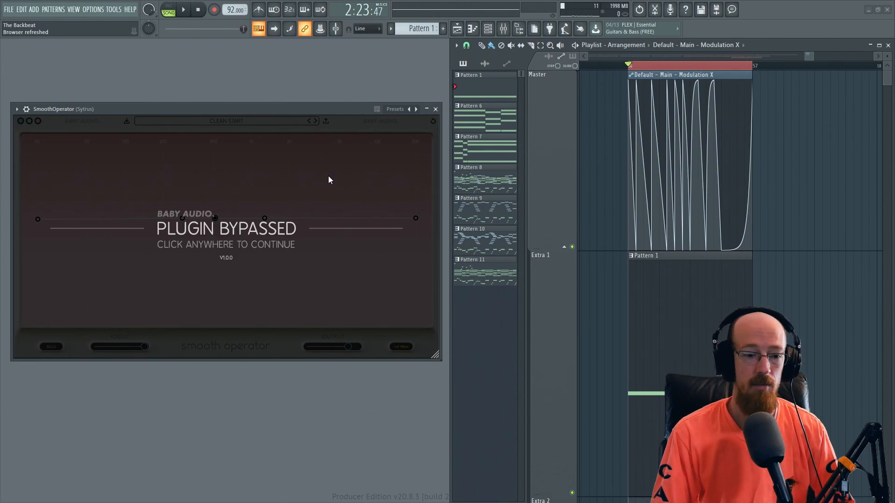
pyautogui.click(318, 130)
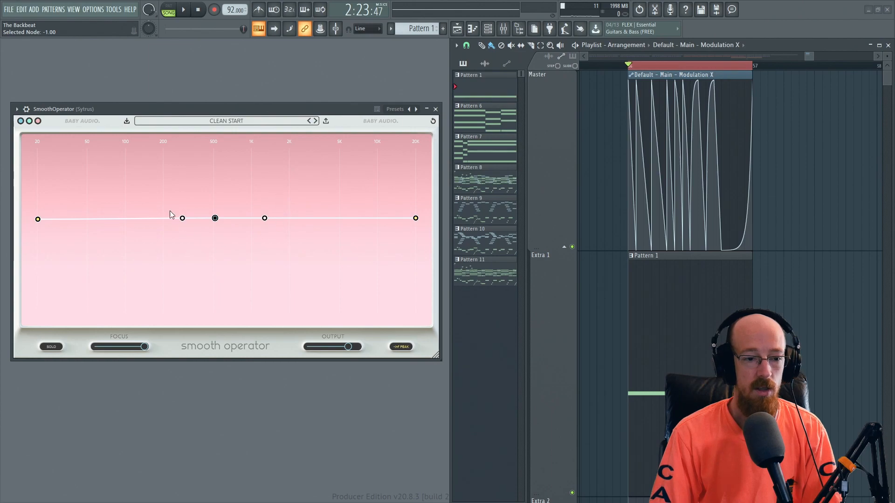
# - Raise the global threshold to 0.0 dB, play the loop, and lower the threshold to the bottom of the graph while listening
pyautogui.moveTo(216, 220)
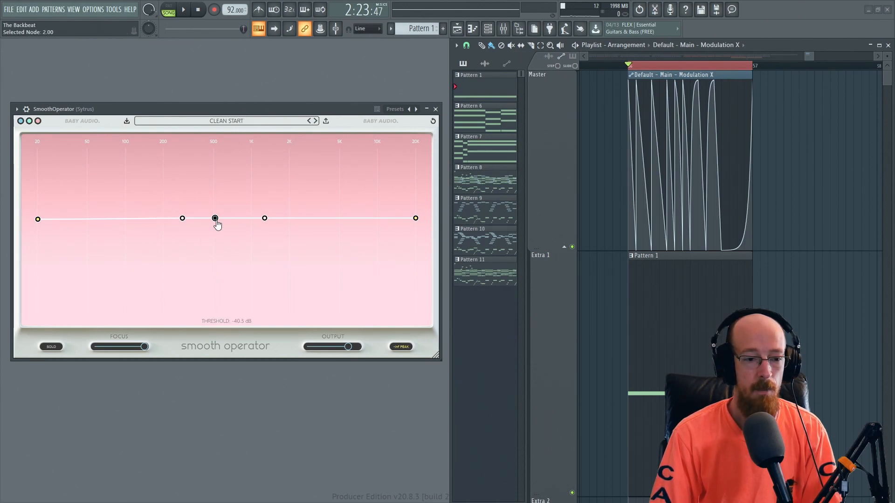
pyautogui.moveTo(215, 221); pyautogui.dragTo(224, 151)
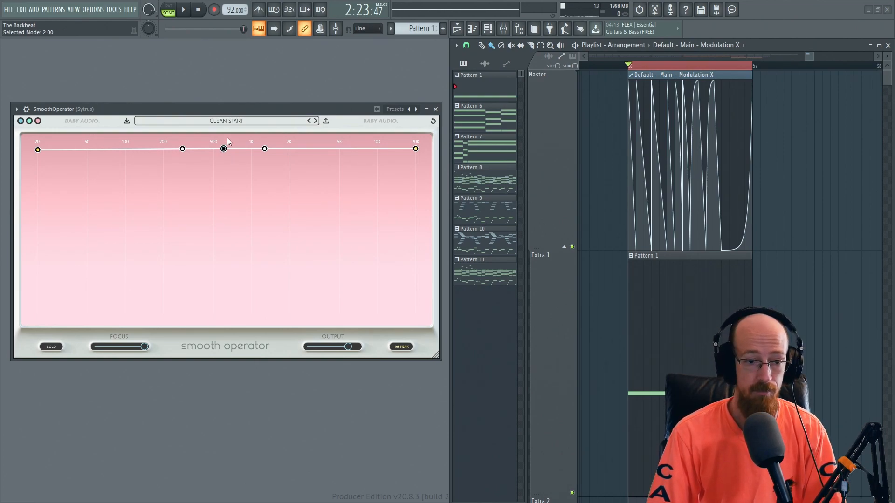
pyautogui.press('space')
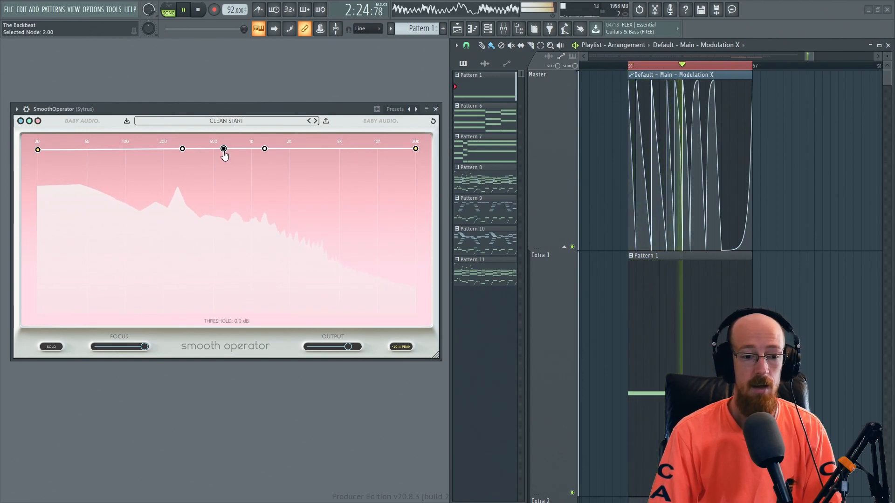
pyautogui.moveTo(223, 157); pyautogui.dragTo(214, 323)
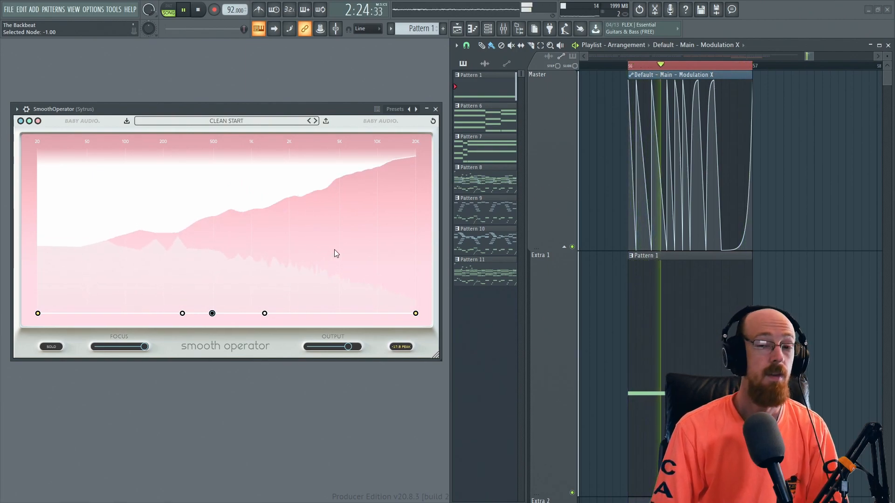
pyautogui.press('space')
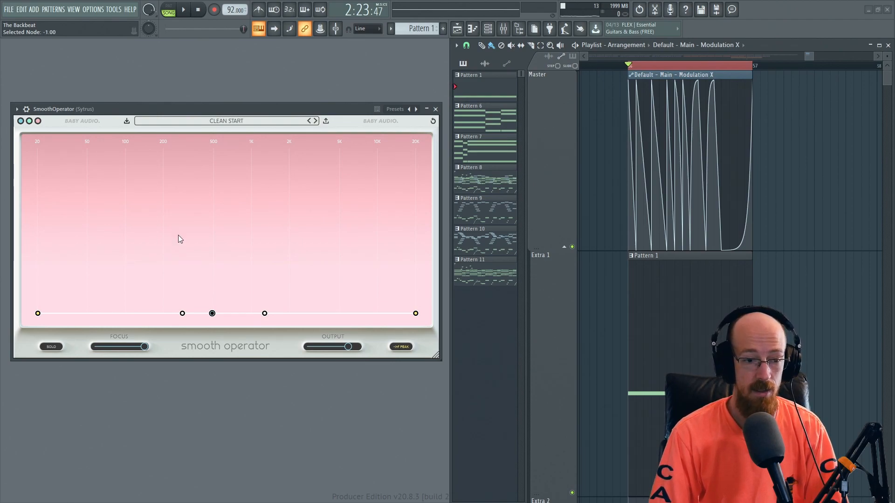
# - Set the global threshold to -55.8 dB and play the loop to hear it
pyautogui.moveTo(212, 313); pyautogui.dragTo(216, 246)
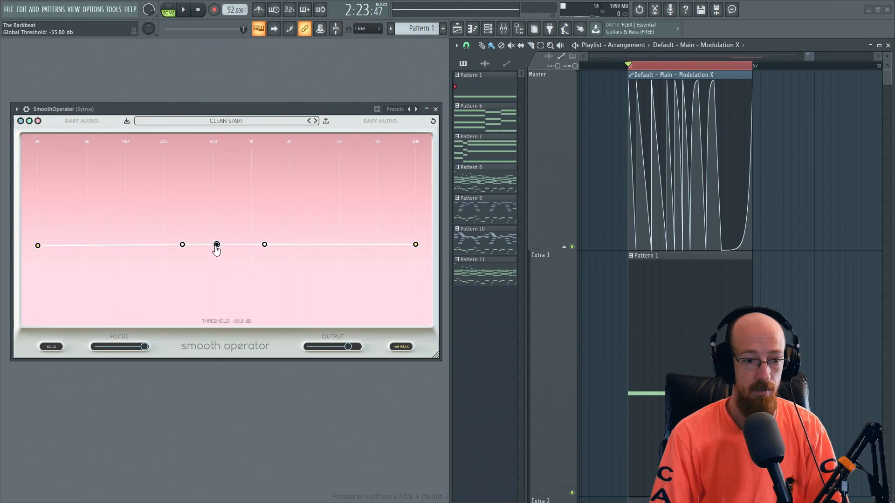
pyautogui.press('space')
pyautogui.press('space')
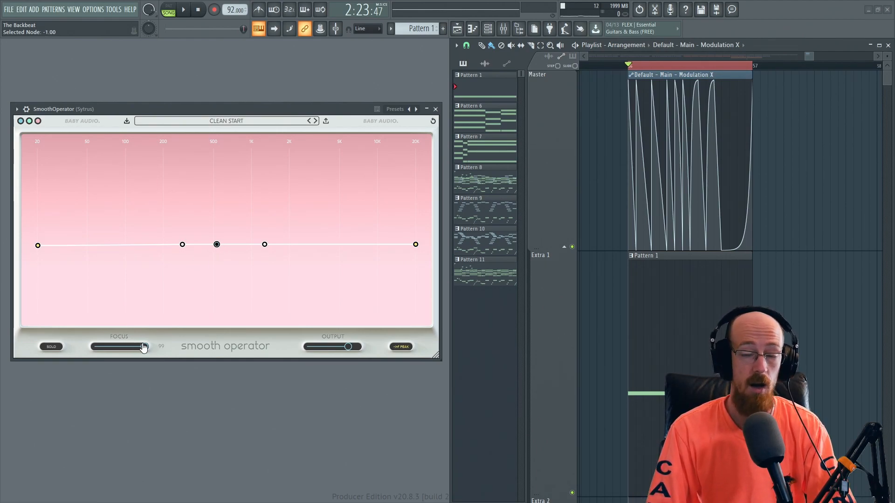
# - Set Focus to 100, play the loop, and lower Focus to roughly a quarter of its range while listening
pyautogui.moveTo(144, 349)
pyautogui.mouseDown()
pyautogui.moveTo(120, 352)
pyautogui.moveTo(149, 353)
pyautogui.mouseUp()
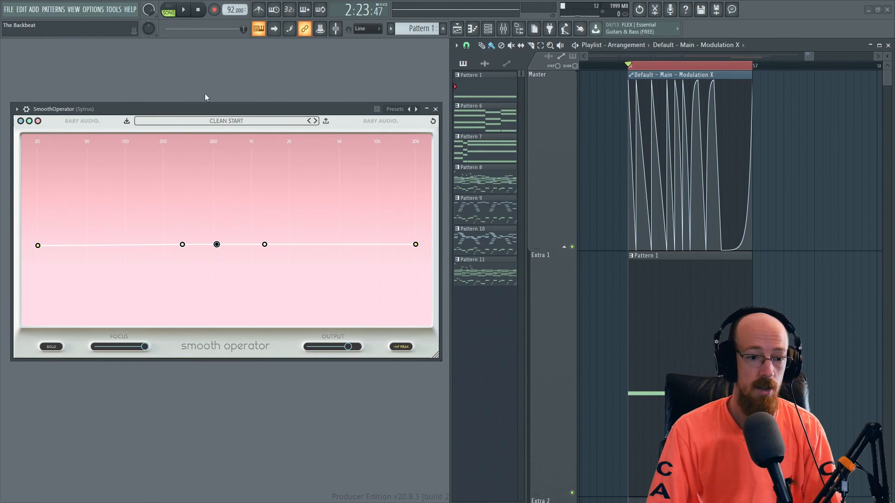
pyautogui.press('space')
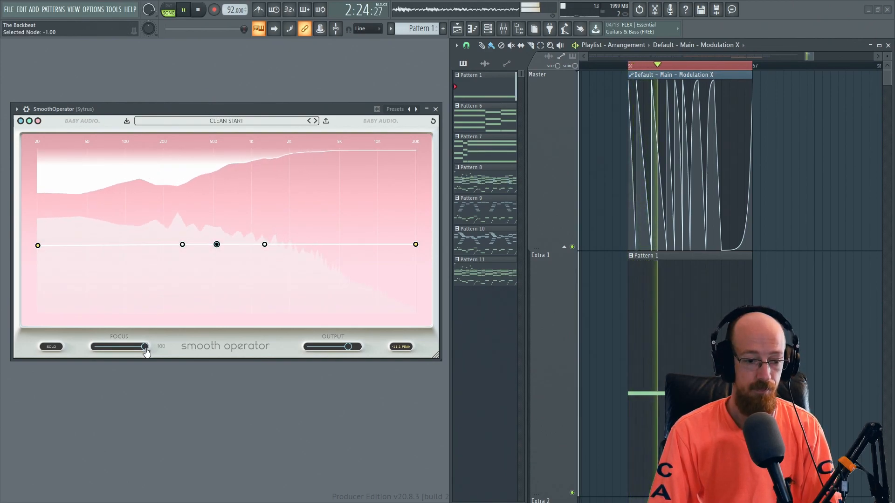
pyautogui.moveTo(145, 353); pyautogui.dragTo(108, 349)
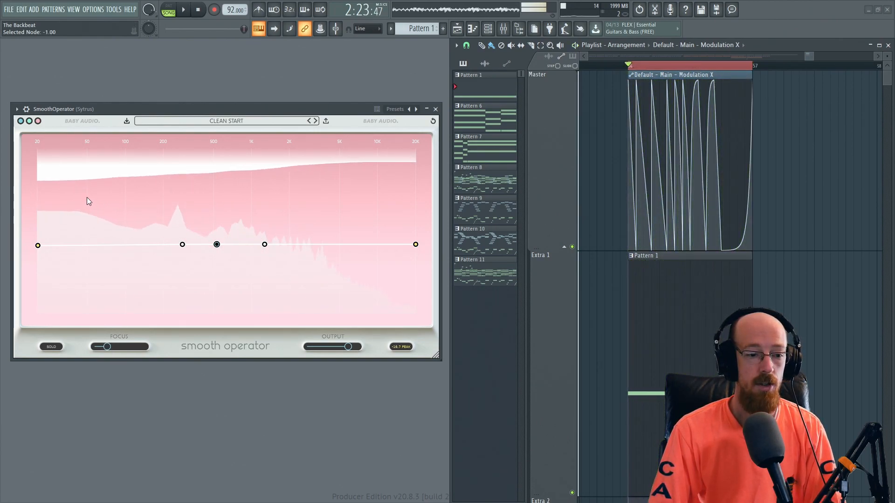
pyautogui.press('space')
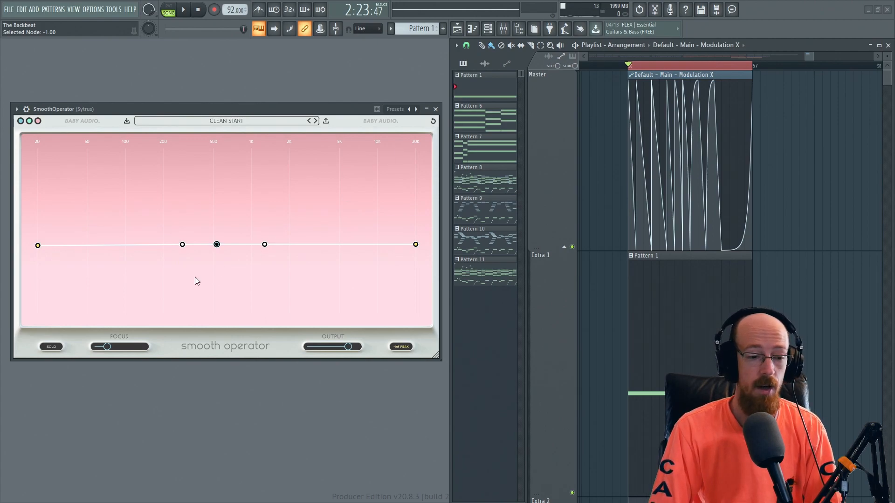
# - Return Focus to its maximum and play the loop to hear the difference
pyautogui.moveTo(107, 347); pyautogui.dragTo(146, 348)
pyautogui.press('space')
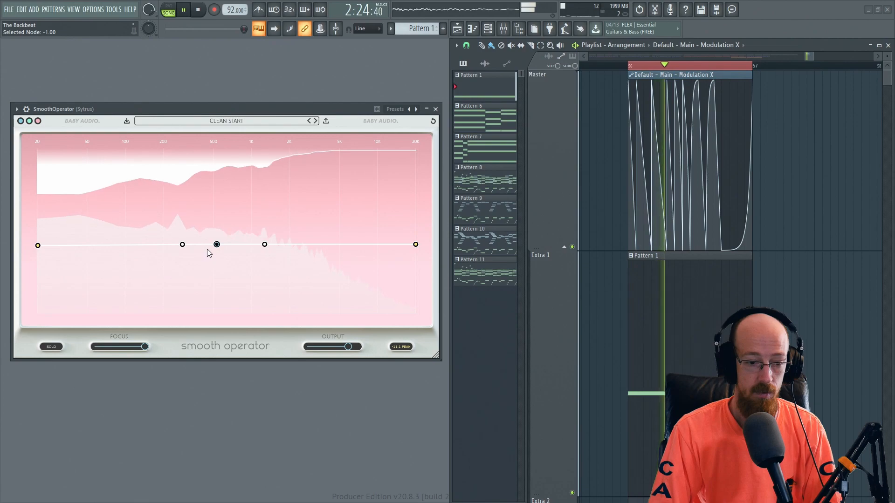
pyautogui.press('space')
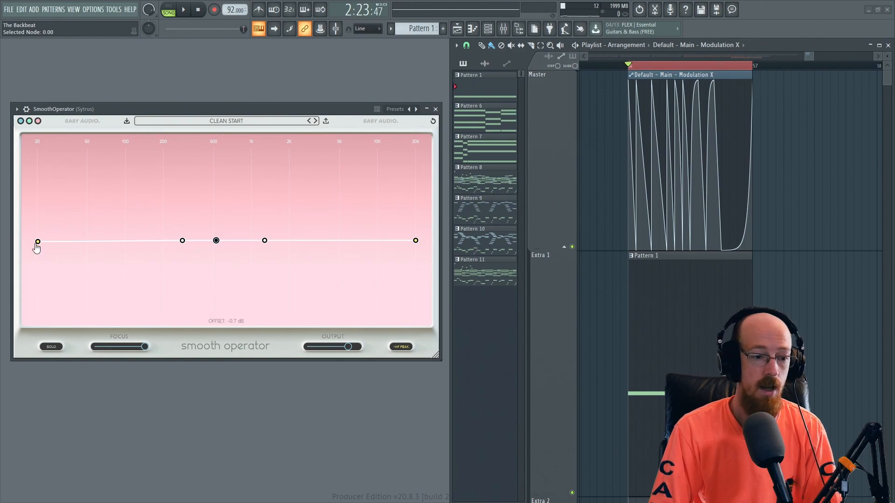
# - Lower the 20 Hz node below the rest of the threshold curve and play the loop to hear it
pyautogui.moveTo(37, 243); pyautogui.dragTo(38, 272)
pyautogui.press('space')
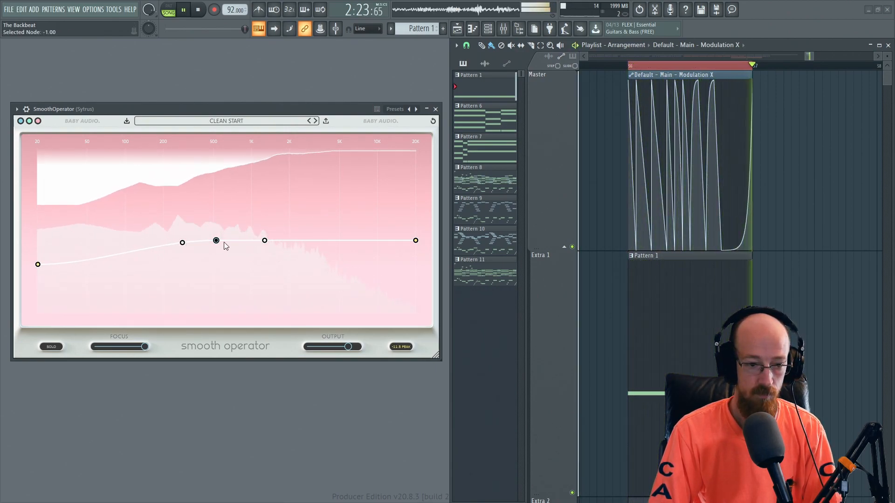
pyautogui.press('space')
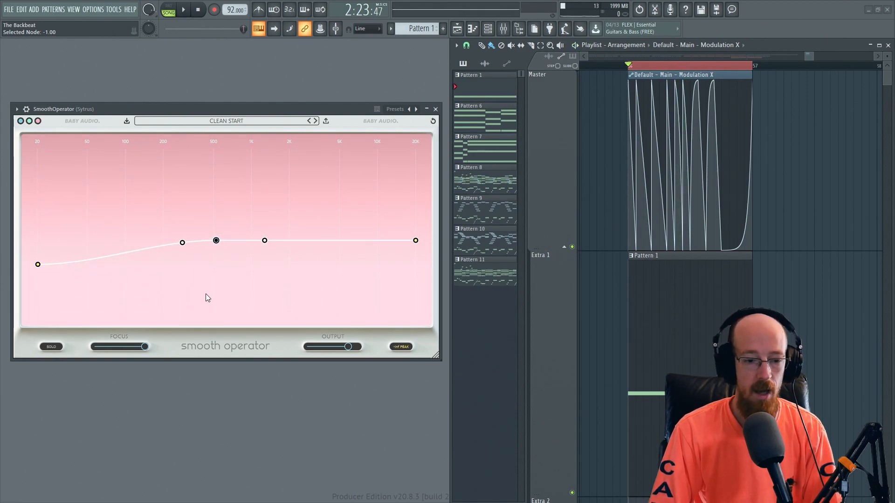
# - Raise Smooth Operator's output to +12.0 dB and play the loop to listen to the louder result
pyautogui.moveTo(351, 354); pyautogui.dragTo(368, 352)
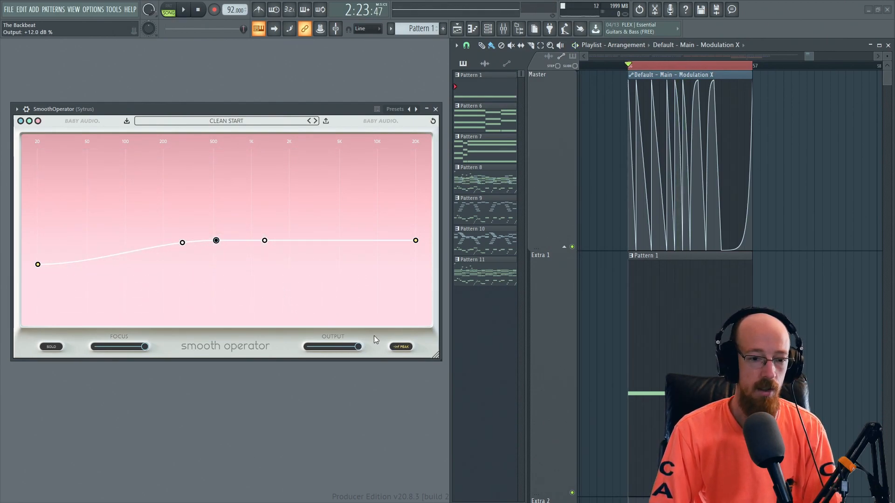
pyautogui.press('space')
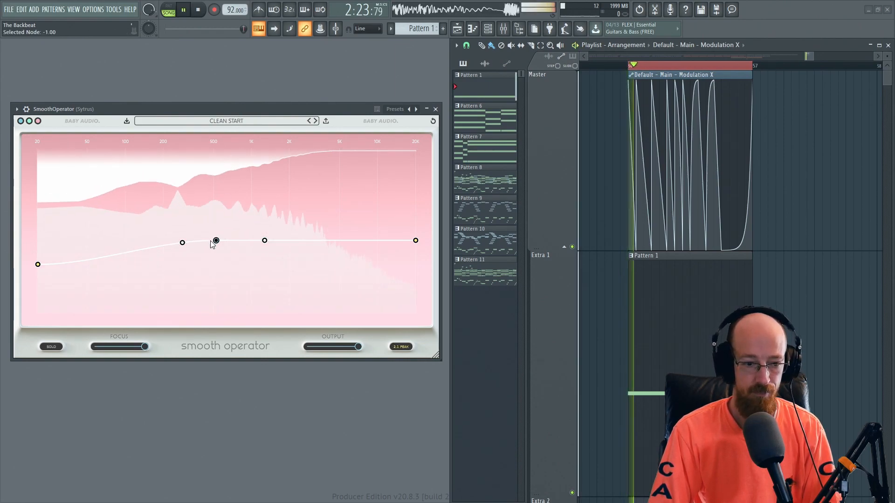
pyautogui.press('space')
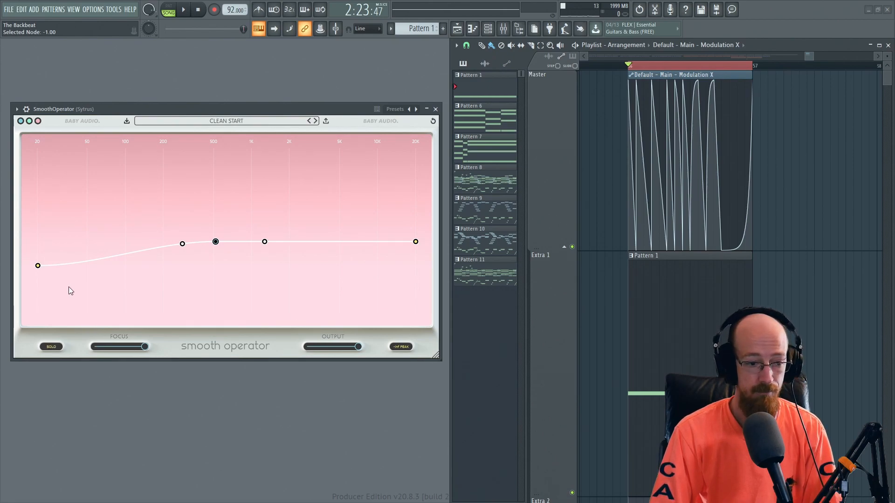
pyautogui.press('space')
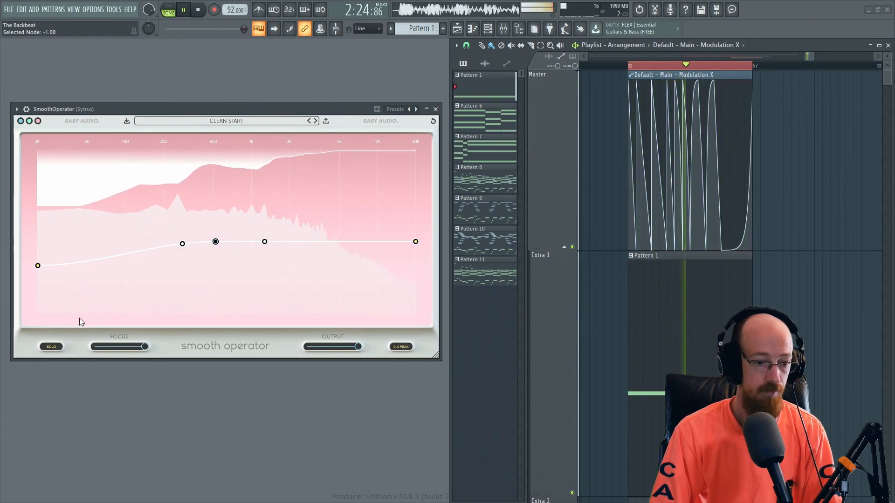
pyautogui.press('space')
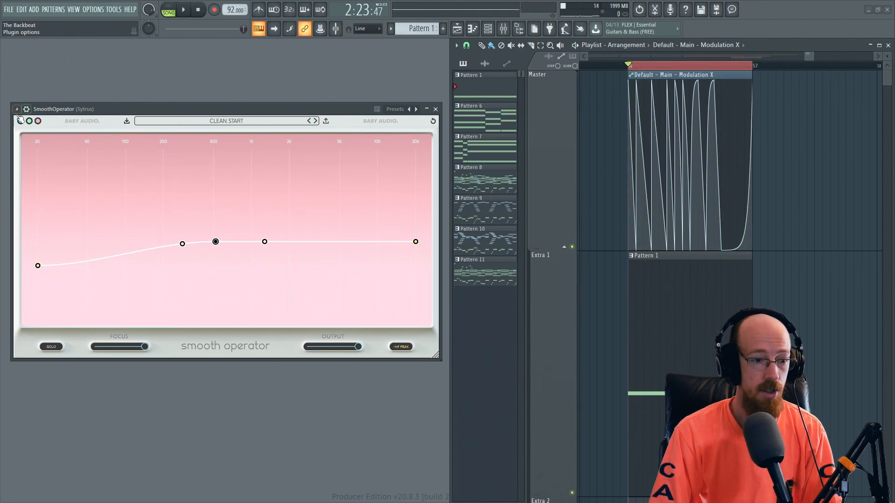
# - Try the green and red dot controls in the plugin header, and enlarge the Smooth Operator window slightly
pyautogui.click(38, 121)
pyautogui.click(29, 122)
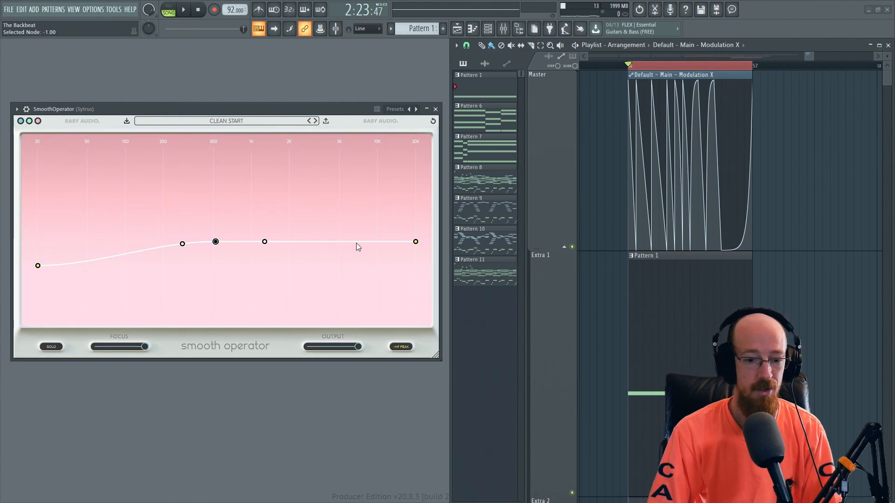
pyautogui.moveTo(434, 357)
pyautogui.mouseDown()
pyautogui.moveTo(499, 397)
pyautogui.moveTo(431, 367)
pyautogui.moveTo(441, 360)
pyautogui.mouseUp()
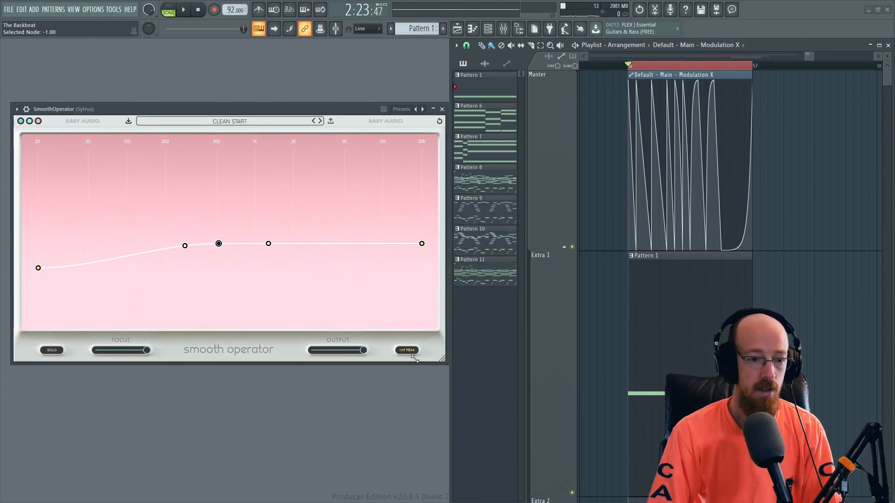
# - Shrink the Smooth Operator window and arrange it below the Sytrus window so both are fully accessible
pyautogui.moveTo(175, 111); pyautogui.dragTo(178, 171)
pyautogui.moveTo(212, 113); pyautogui.dragTo(533, 100)
pyautogui.moveTo(285, 176); pyautogui.dragTo(283, 229)
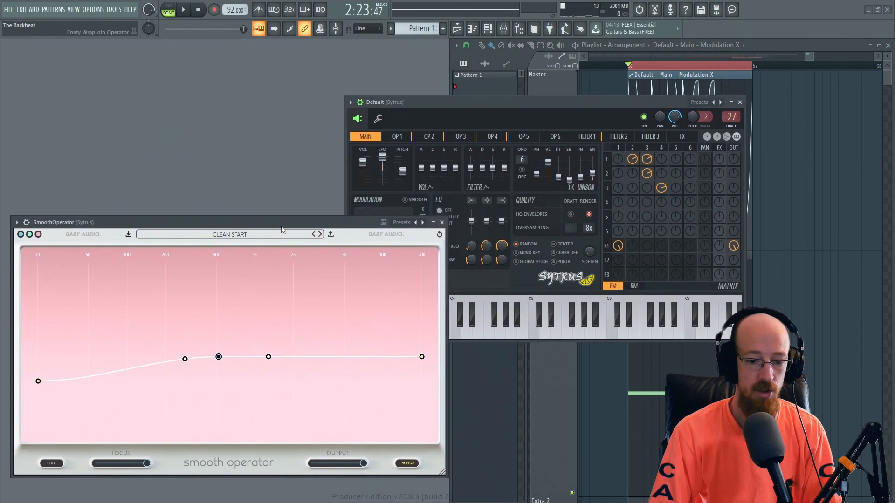
pyautogui.moveTo(441, 471); pyautogui.dragTo(361, 426)
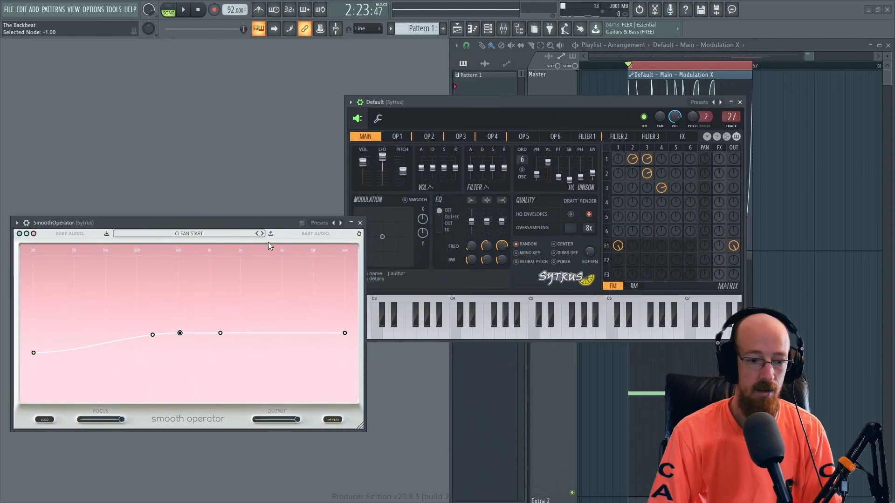
pyautogui.moveTo(246, 222); pyautogui.dragTo(263, 283)
pyautogui.moveTo(481, 109); pyautogui.dragTo(169, 68)
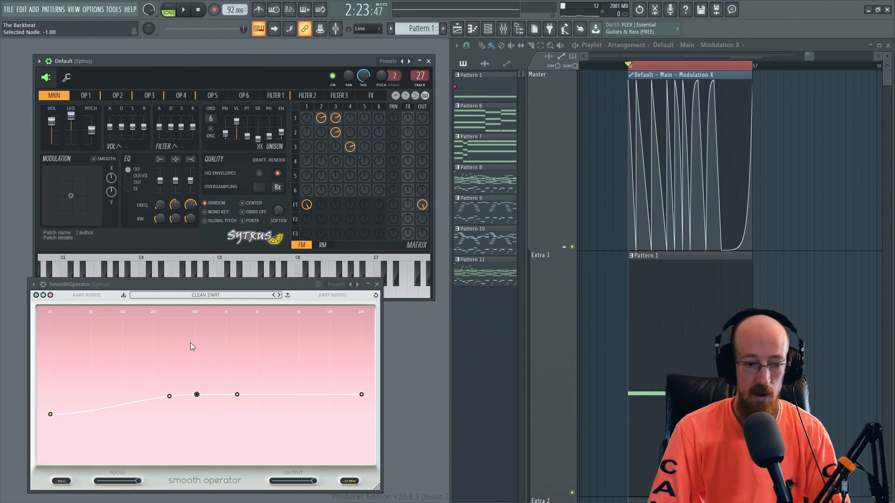
# - Play the loop through Smooth Operator while adjusting Sytrus's operator 2 to 1 modulation and Filter 1's cutoff
pyautogui.press('space')
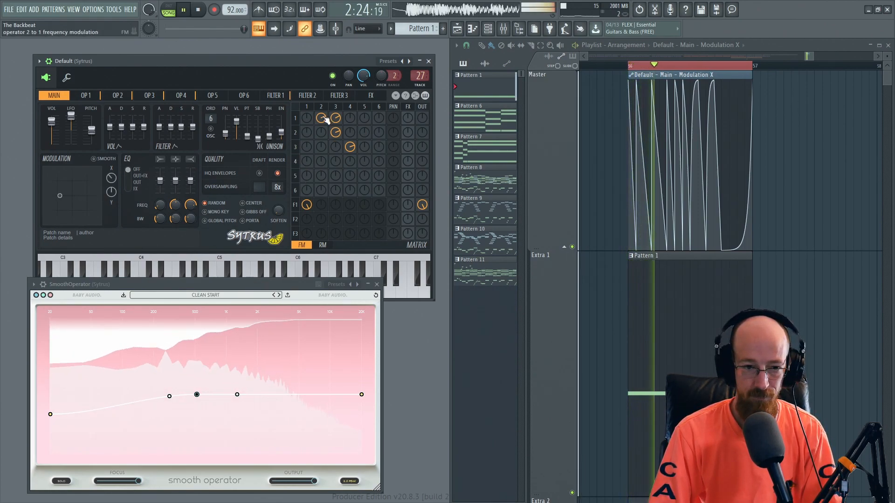
pyautogui.moveTo(322, 120)
pyautogui.mouseDown()
pyautogui.moveTo(321, 108)
pyautogui.moveTo(336, 121)
pyautogui.moveTo(321, 135)
pyautogui.moveTo(335, 126)
pyautogui.moveTo(351, 145)
pyautogui.moveTo(321, 118)
pyautogui.moveTo(336, 117)
pyautogui.moveTo(321, 119)
pyautogui.mouseUp()
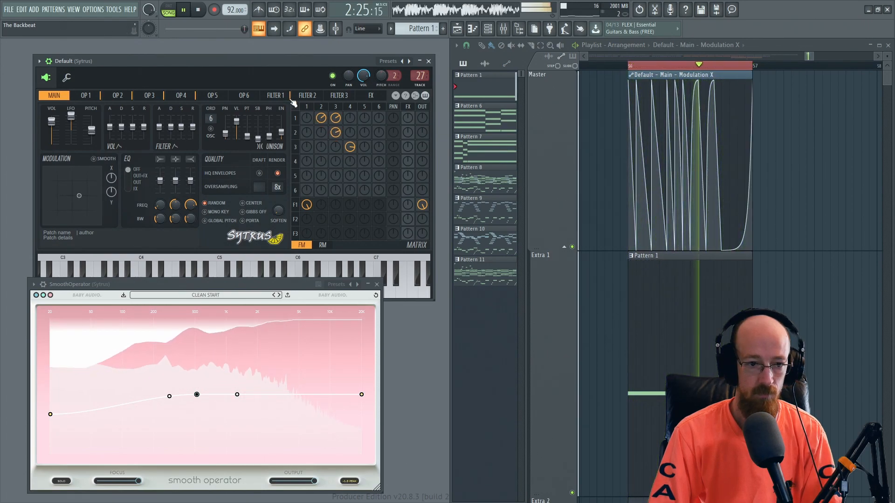
pyautogui.click(274, 95)
pyautogui.moveTo(121, 116)
pyautogui.mouseDown()
pyautogui.moveTo(121, 99)
pyautogui.moveTo(122, 111)
pyautogui.mouseUp()
pyautogui.press('space')
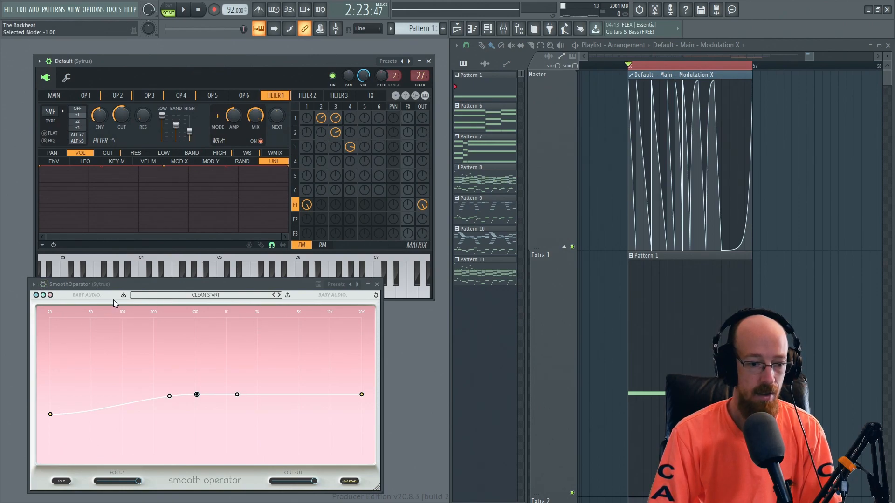
# - Bypass Smooth Operator, play the loop while moving Filter 1's cutoff to hear the raw sound, and re-enable the plugin
pyautogui.click(95, 295)
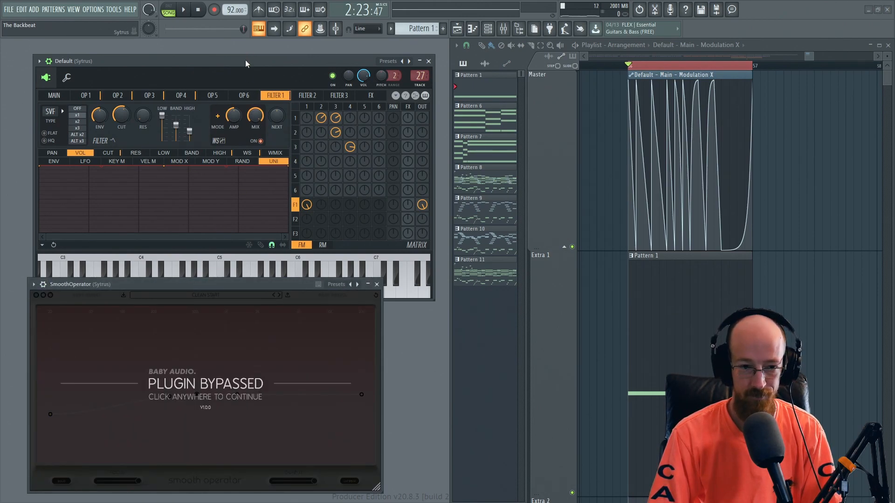
pyautogui.press('space')
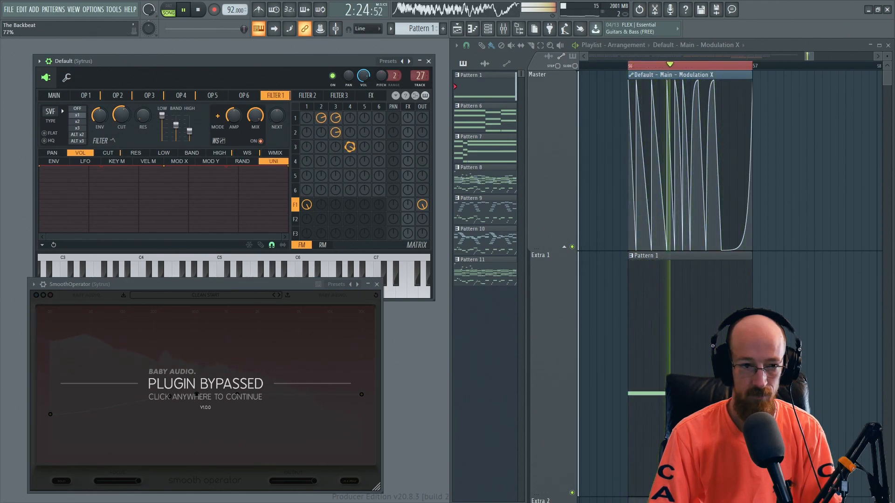
pyautogui.moveTo(121, 115); pyautogui.dragTo(121, 103)
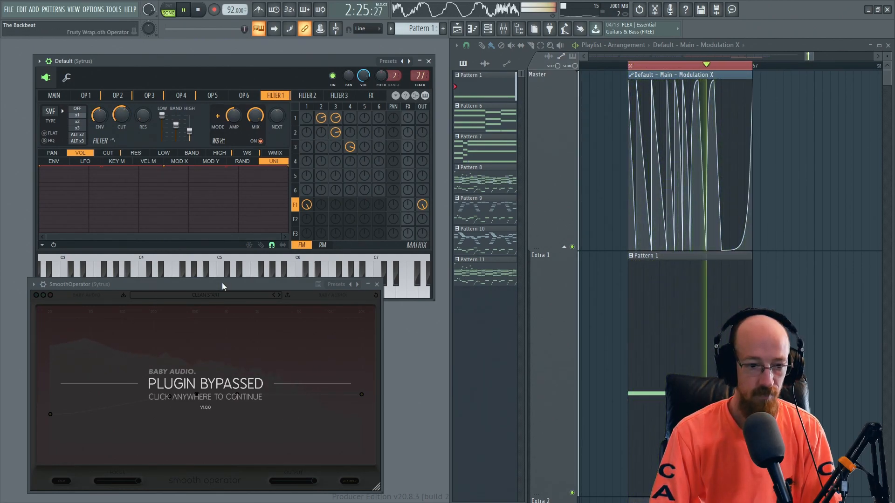
pyautogui.press('space')
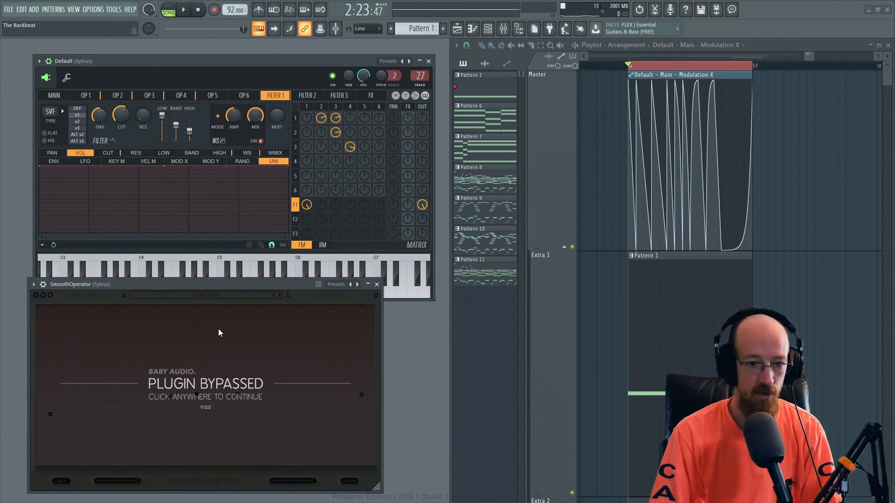
pyautogui.click(216, 382)
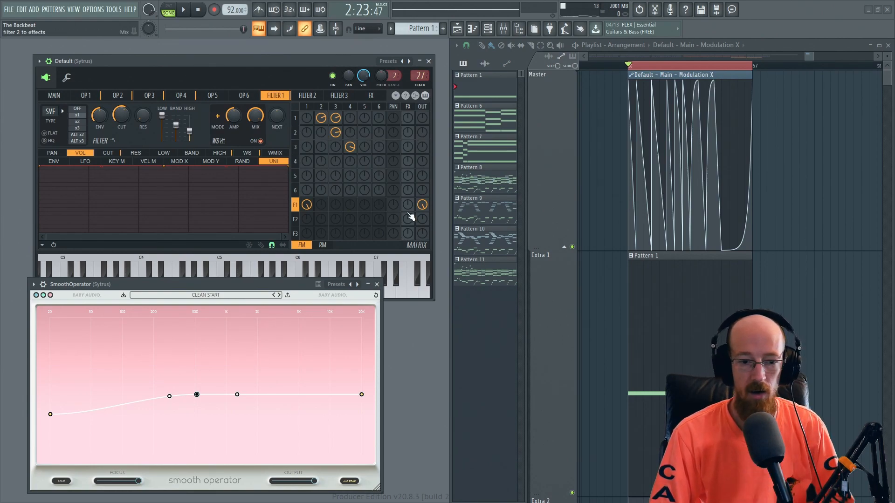
# - Route operator 4 to the output instead of Filter 1, modulate it with operator 6, and set operator 5's ratio to 64.0000
pyautogui.keyDown('alt'); pyautogui.click(423, 205); pyautogui.keyUp('alt')
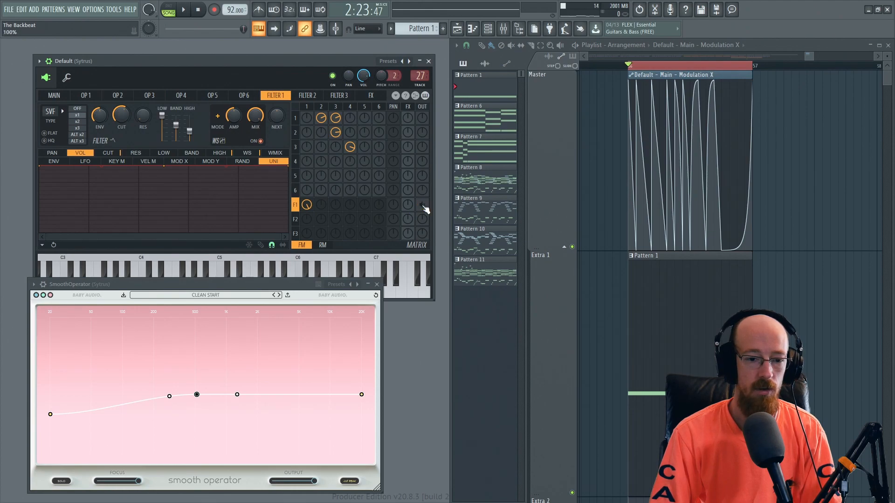
pyautogui.click(296, 163)
pyautogui.rightClick(422, 162)
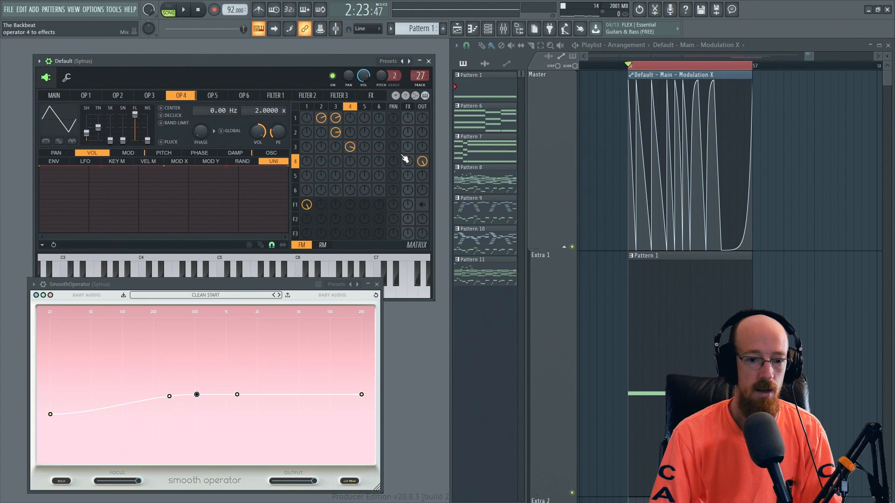
pyautogui.click(297, 176)
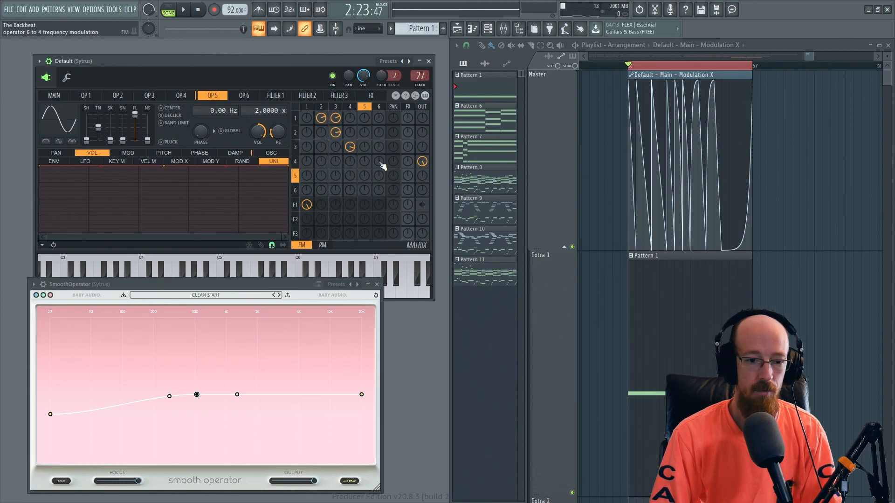
pyautogui.moveTo(380, 166); pyautogui.dragTo(380, 140)
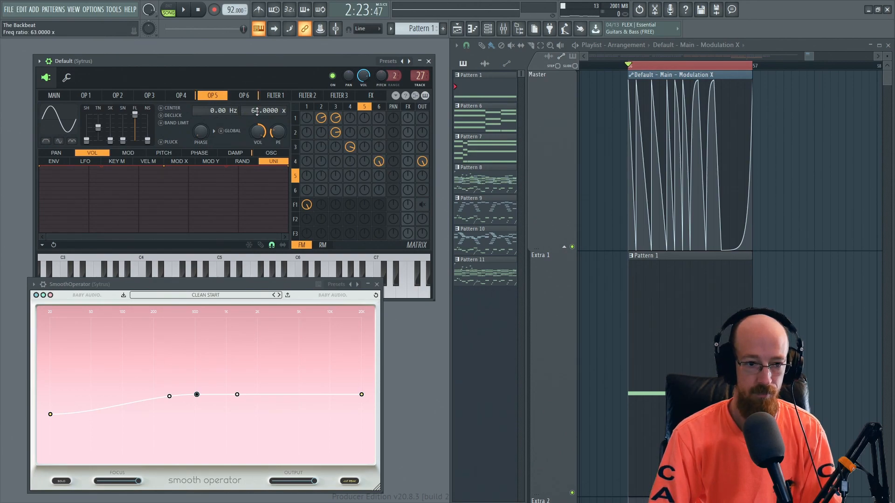
# - Play the loop while varying the operator 6 to 4 modulation, and raise operator 4's frequency ratio to 26.0000
pyautogui.press('space')
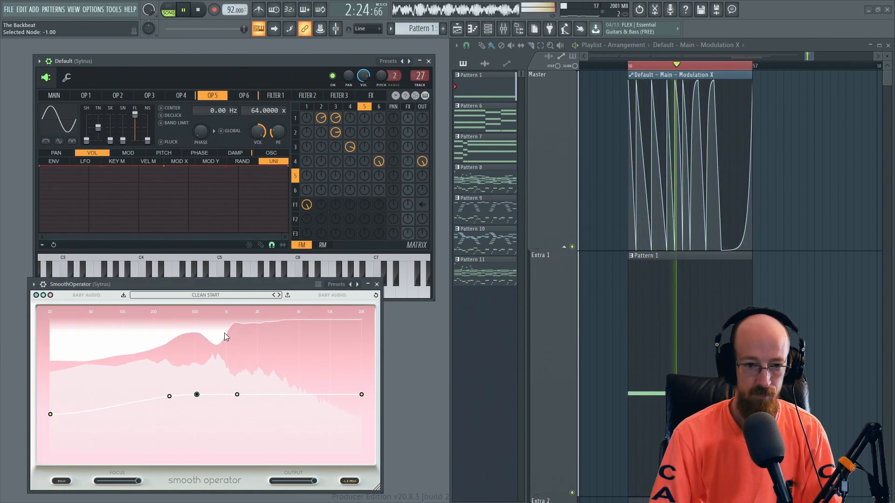
pyautogui.moveTo(378, 161); pyautogui.dragTo(378, 141)
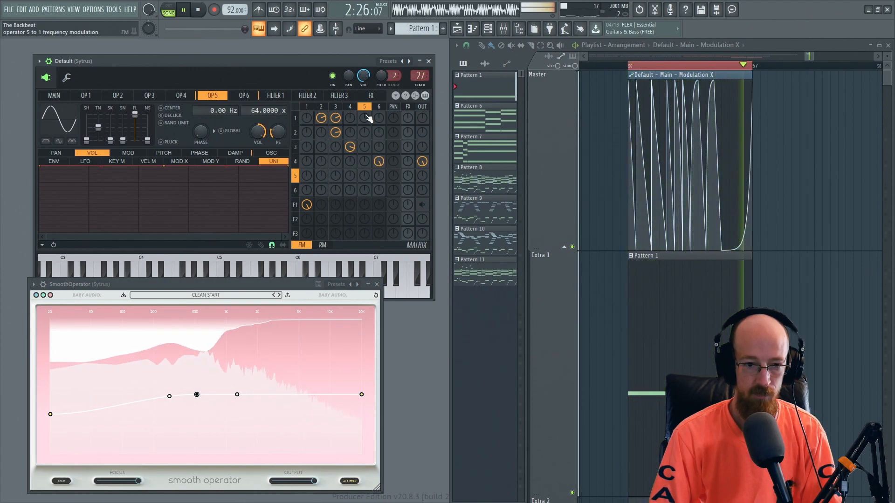
pyautogui.click(351, 108)
pyautogui.moveTo(254, 111)
pyautogui.mouseDown()
pyautogui.moveTo(255, 88)
pyautogui.moveTo(256, 112)
pyautogui.mouseUp()
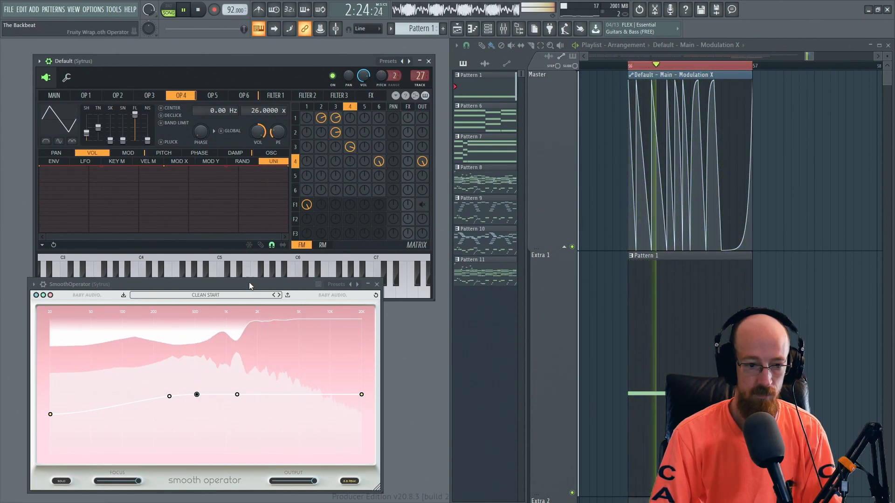
pyautogui.press('space')
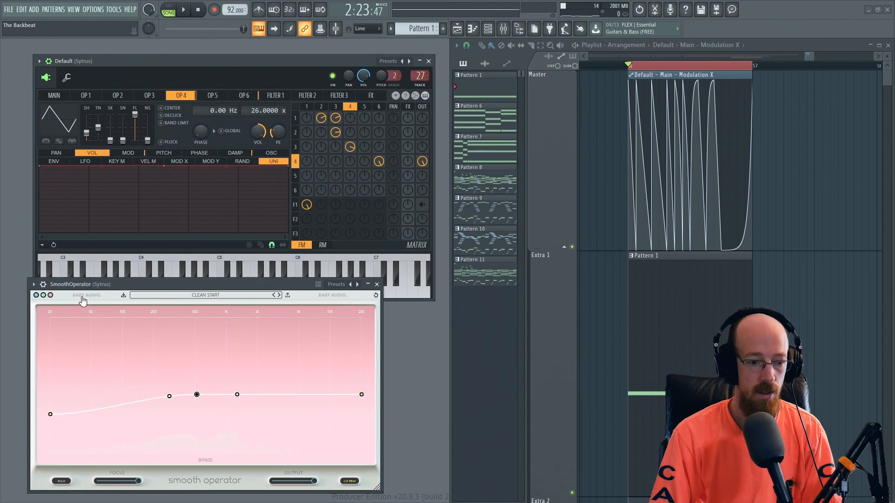
# - Compare the operator 4 sound during loop playback with Smooth Operator bypassed and active
pyautogui.click(82, 298)
pyautogui.press('space')
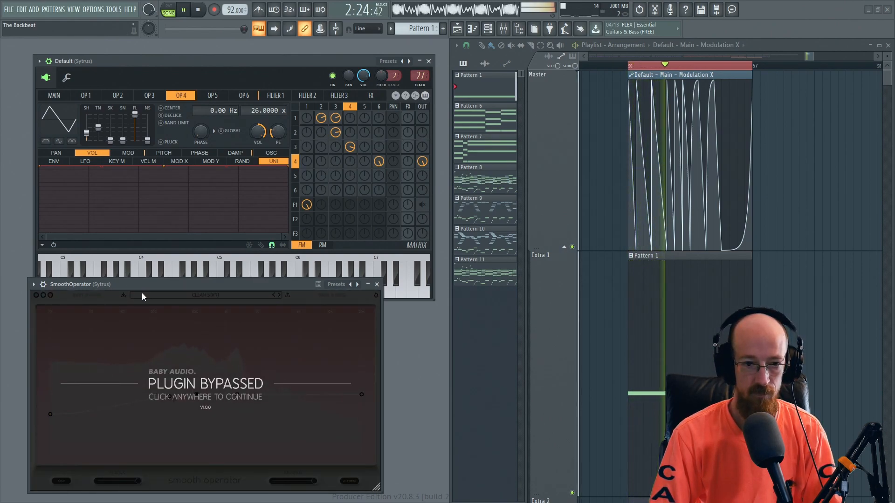
pyautogui.click(279, 131)
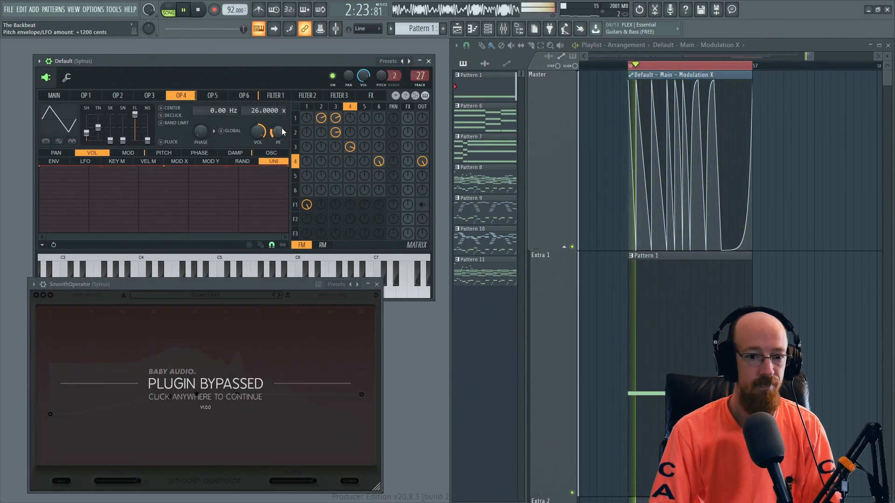
pyautogui.click(89, 295)
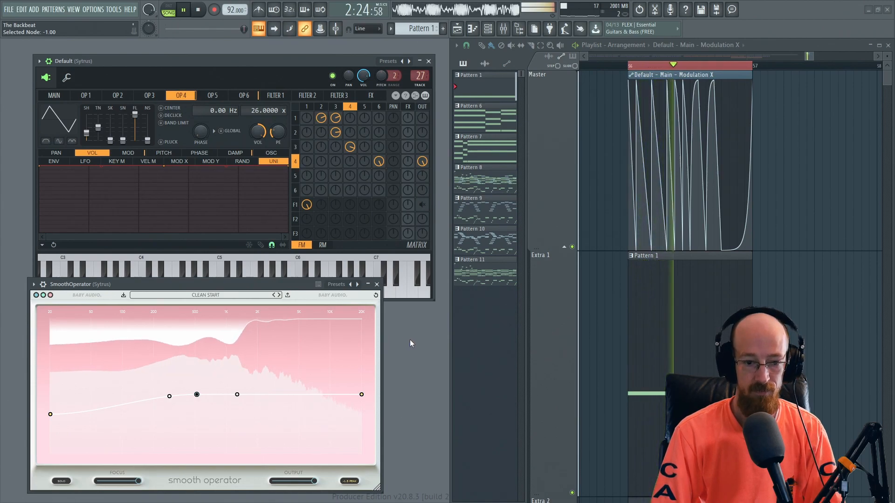
pyautogui.press('space')
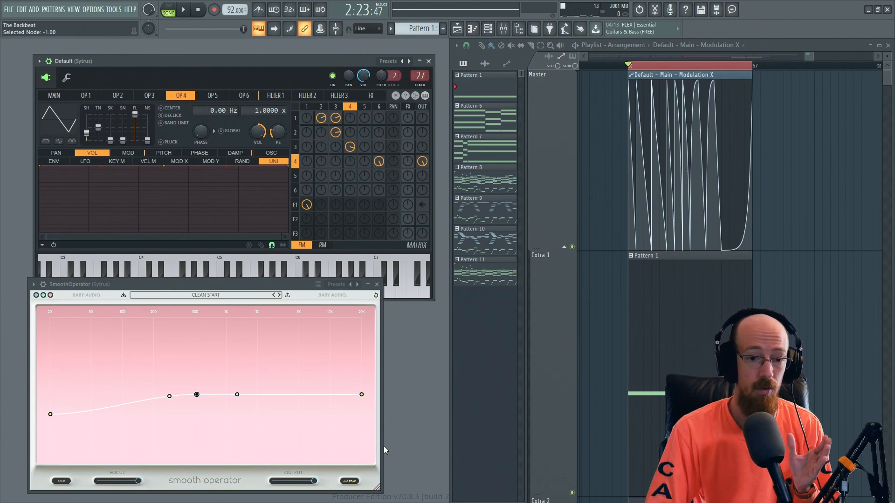
# - Set operator 4's frequency ratio to 3.0000 and replace its modulated output routing with Filter 1's output
pyautogui.click(364, 107)
pyautogui.click(378, 107)
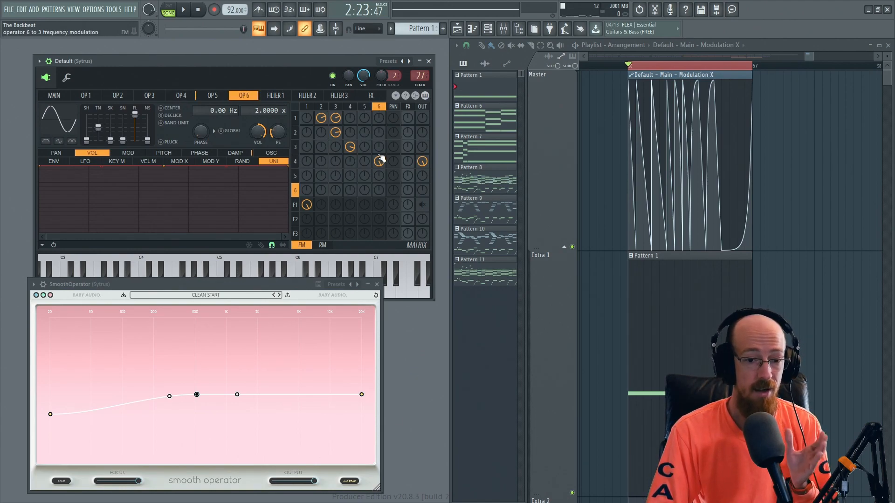
pyautogui.click(350, 107)
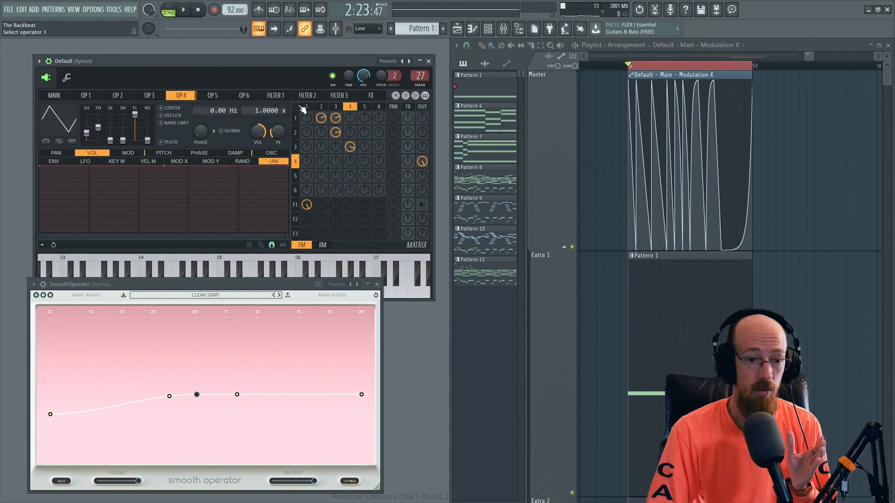
pyautogui.moveTo(263, 111); pyautogui.dragTo(263, 105)
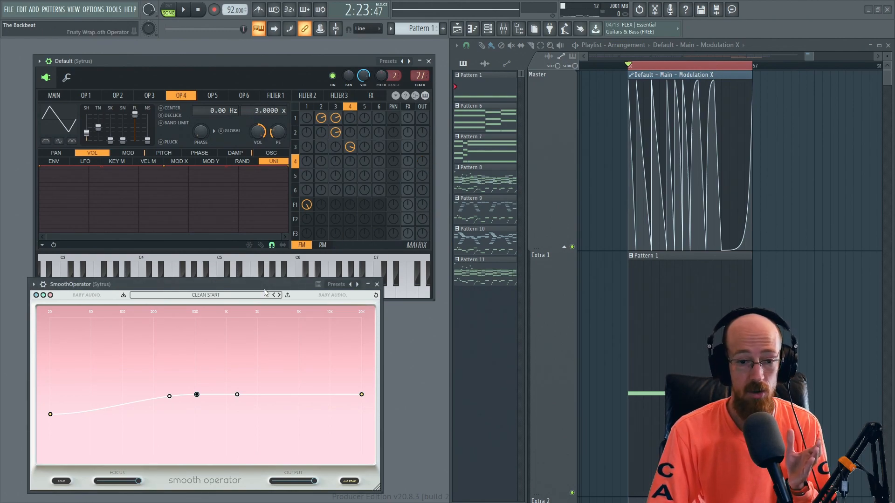
pyautogui.moveTo(425, 206); pyautogui.dragTo(425, 198)
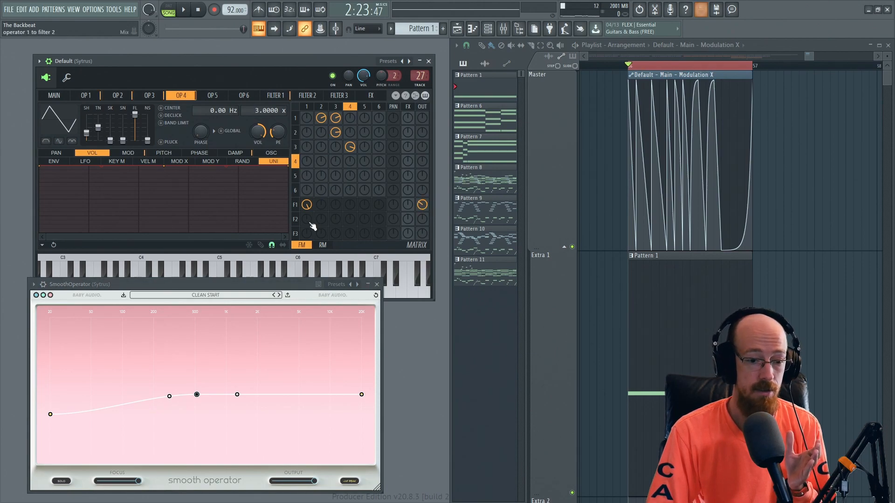